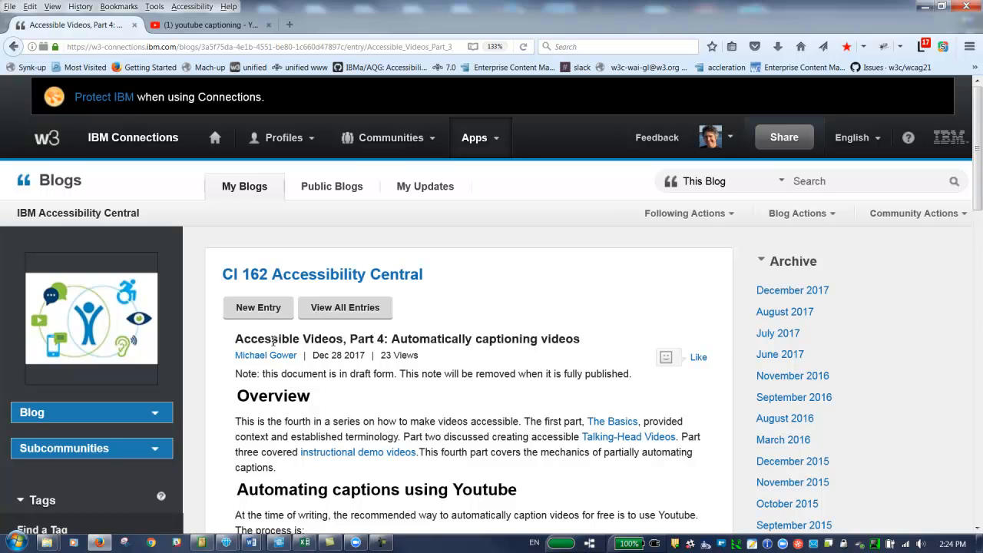
Step: Switch to Camtasia Studio and export the project's Audio 1 and Audio 2 tracks as Untitled.wav in the Camtasia Studio folder
scroll(272, 341, down, 5)
scroll(273, 338, down, 5)
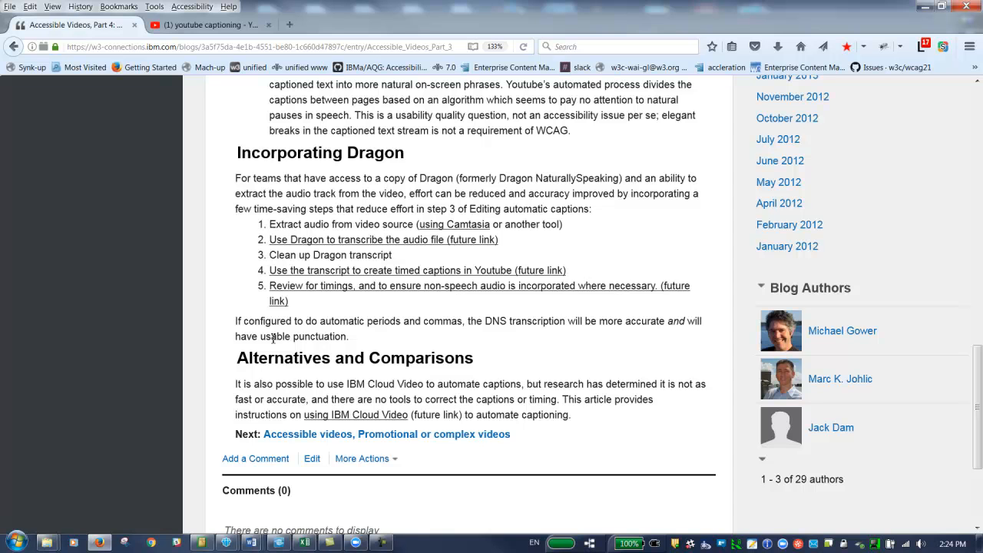
key(alt+Tab)
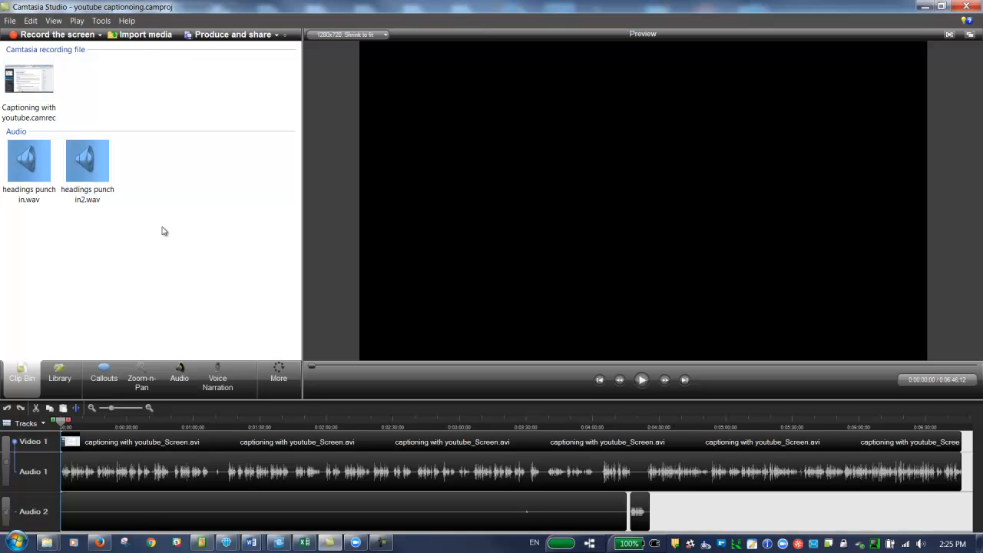
click(10, 22)
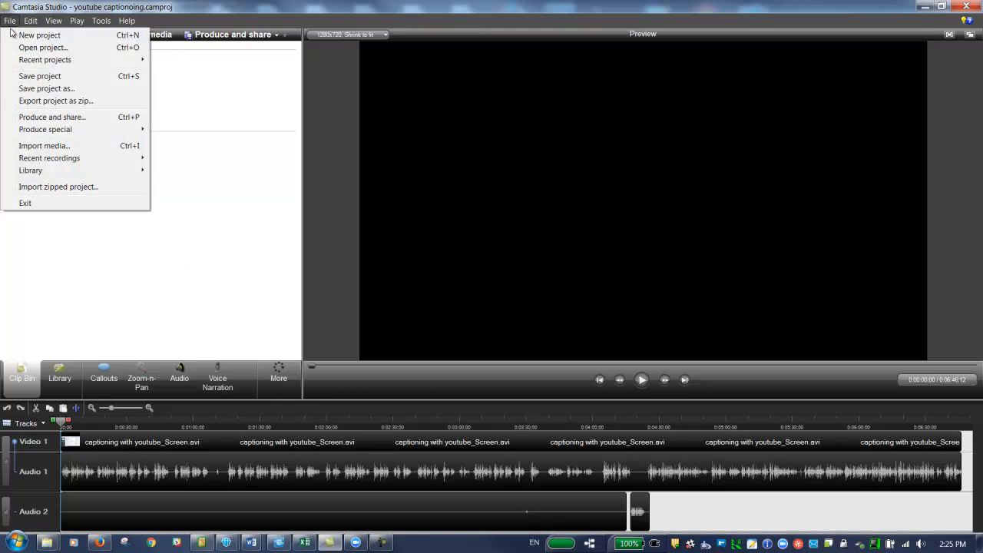
mouse_move(45, 136)
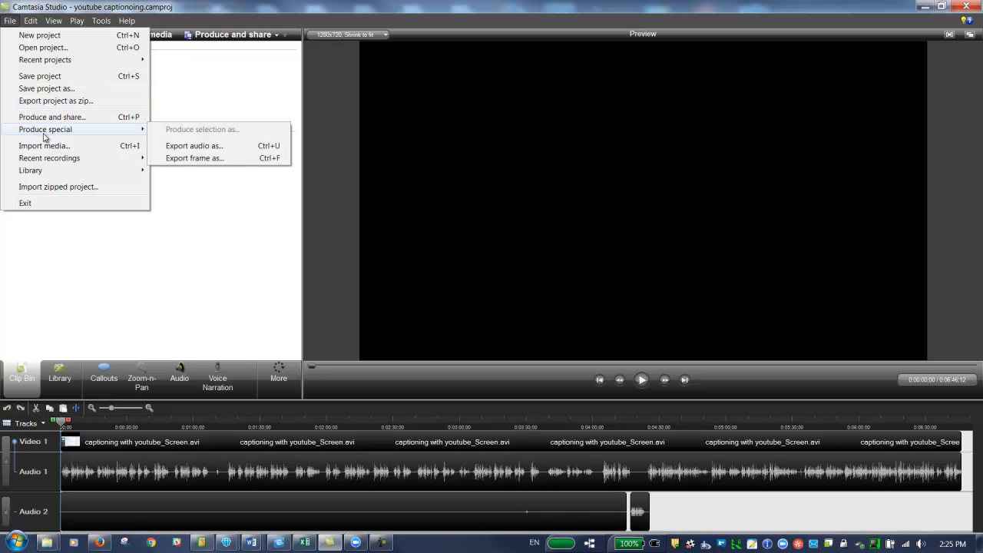
click(194, 146)
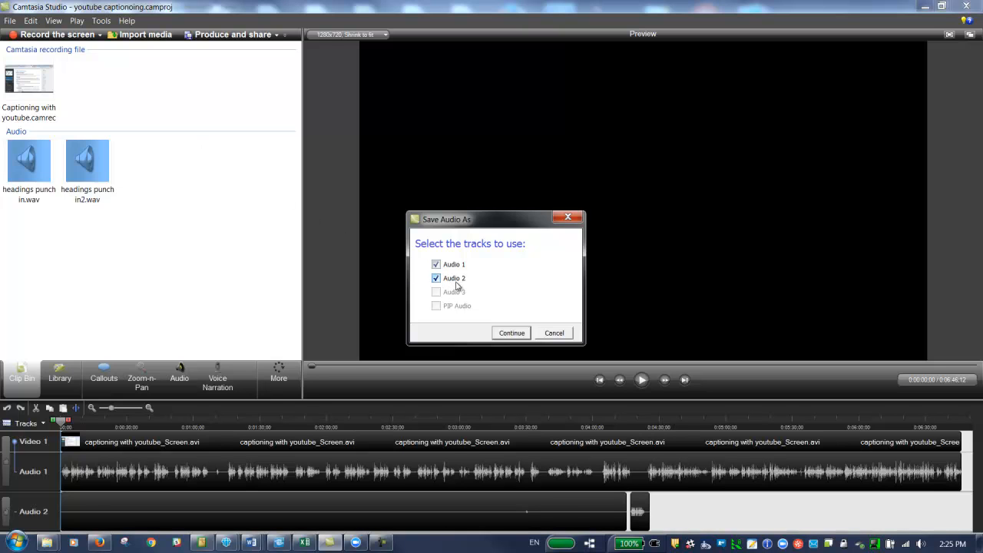
click(511, 334)
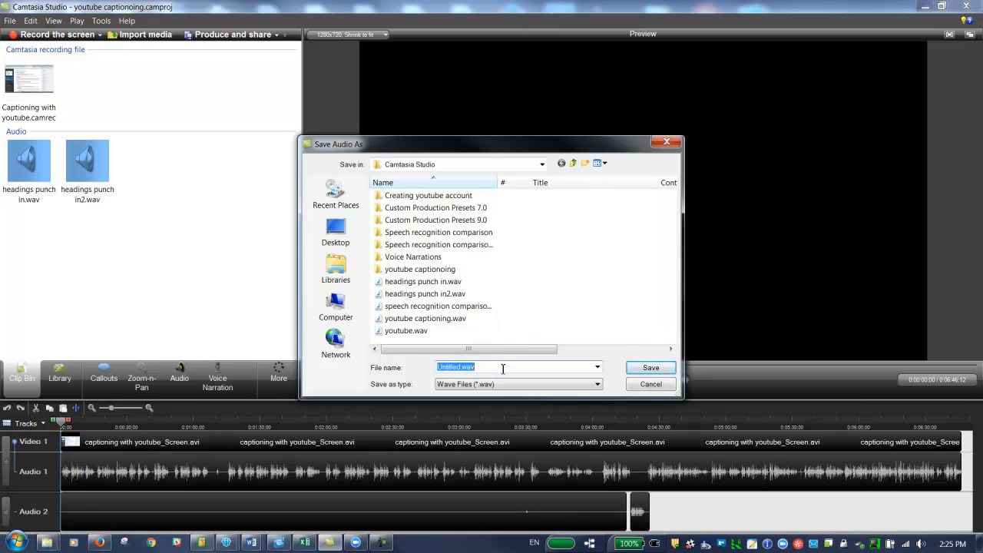
click(643, 368)
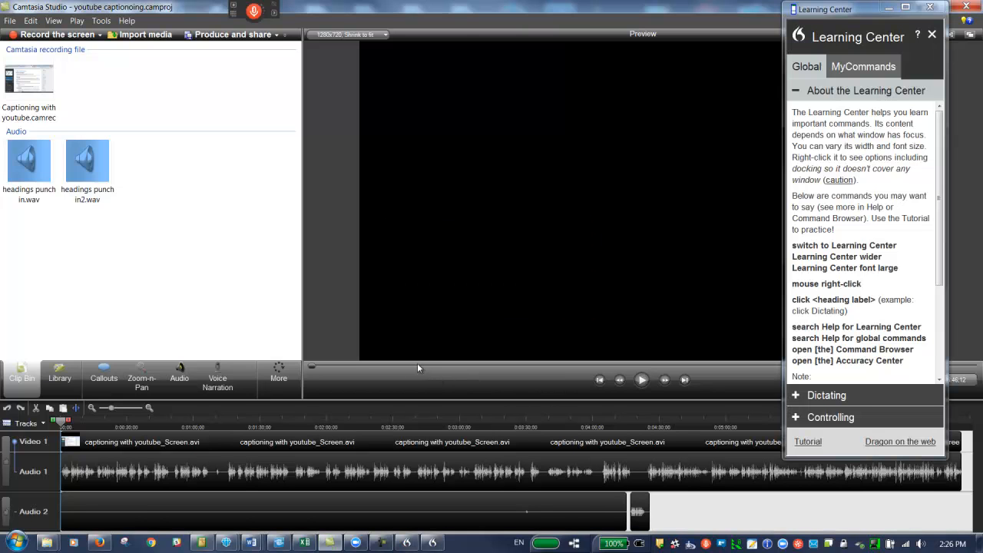
Step: Apply Dragon's auto-formatting options with automatic commas and periods enabled
mouse_move(254, 15)
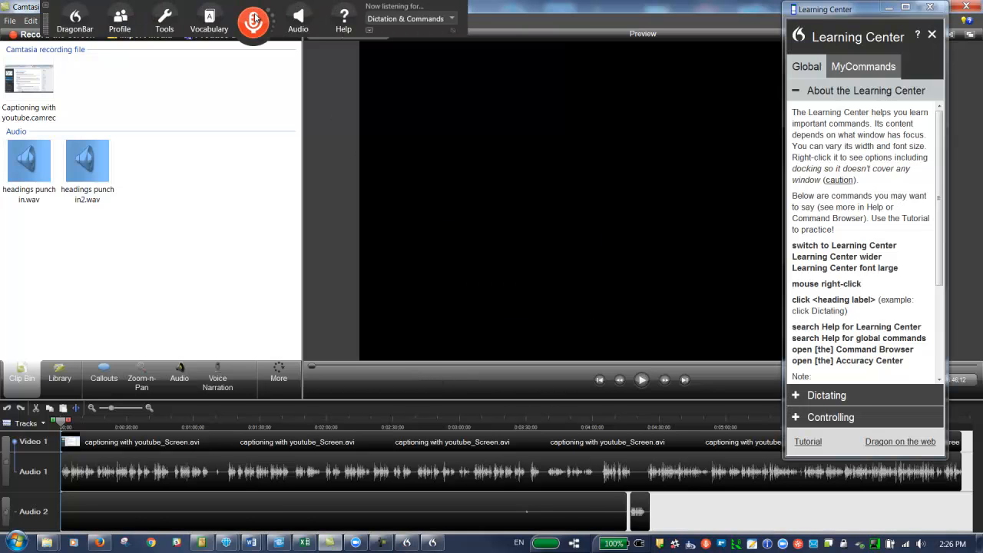
click(167, 30)
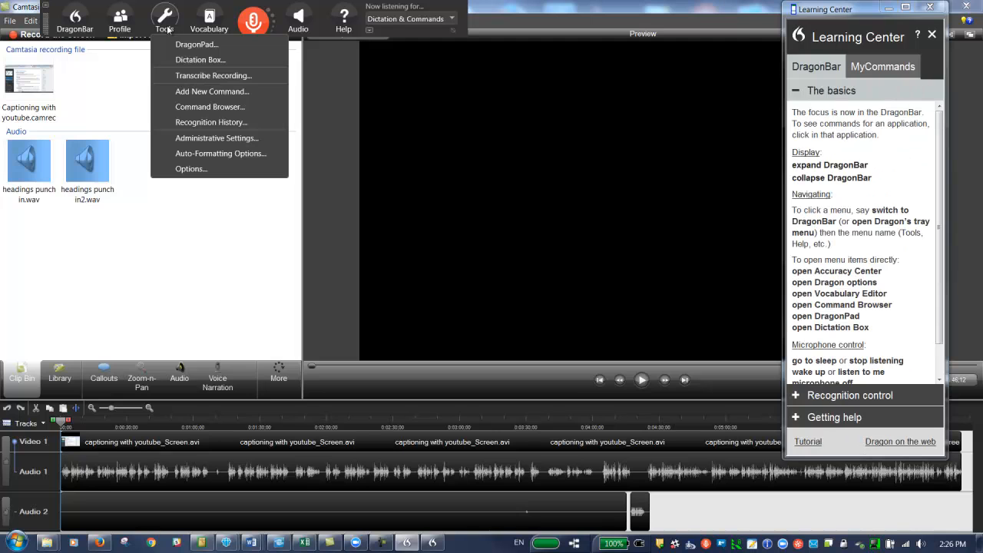
click(204, 155)
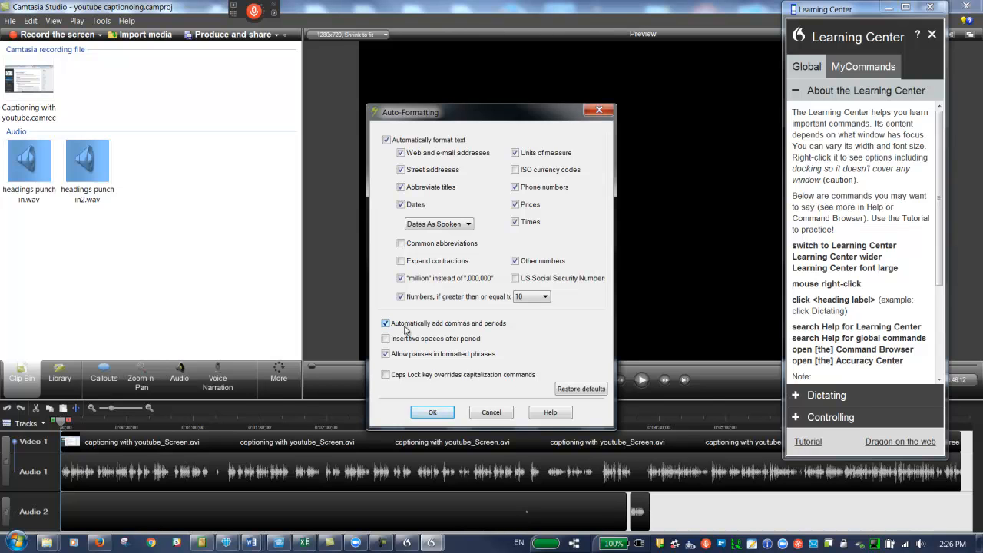
click(430, 413)
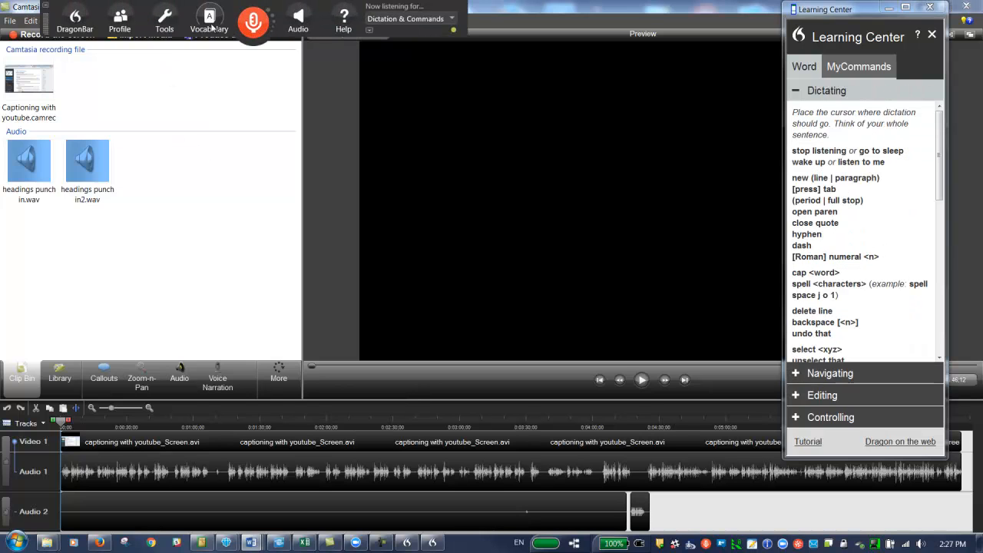
Step: Set up a Dragon recording transcription that outputs text into DragonPad and recognizes only dictation commands
click(168, 28)
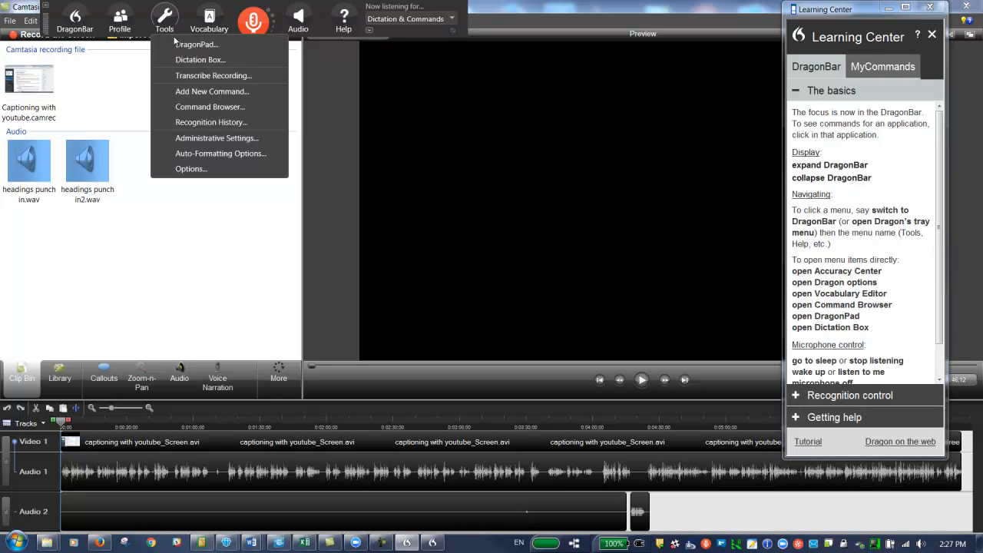
click(189, 76)
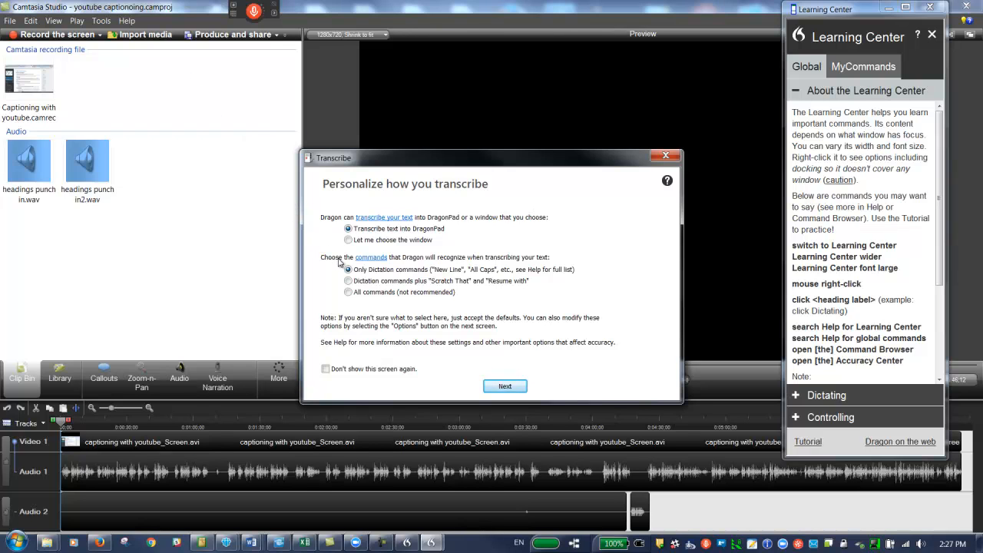
click(504, 386)
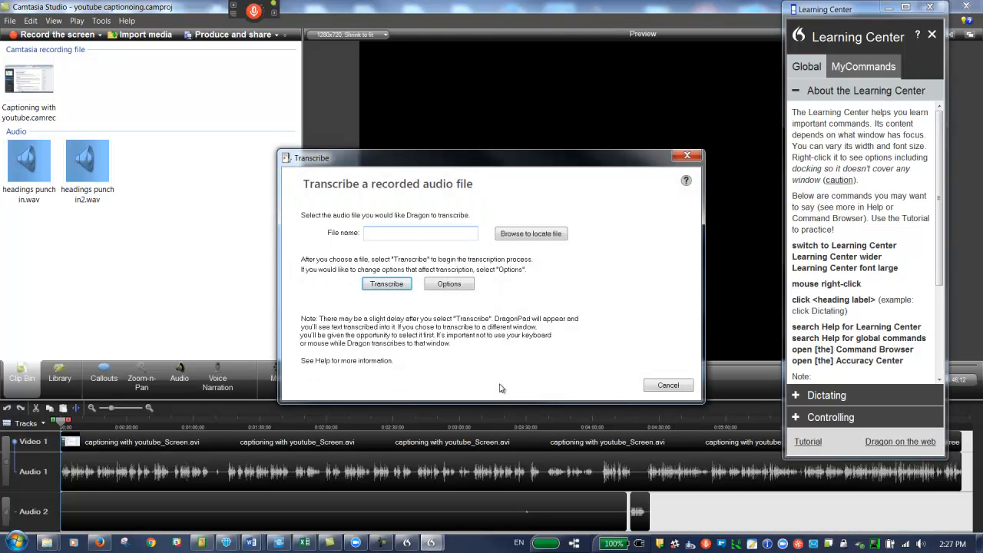
Step: Choose youtube captioning.wav from the Camtasia Studio folder in My Documents and start transcribing it
click(522, 234)
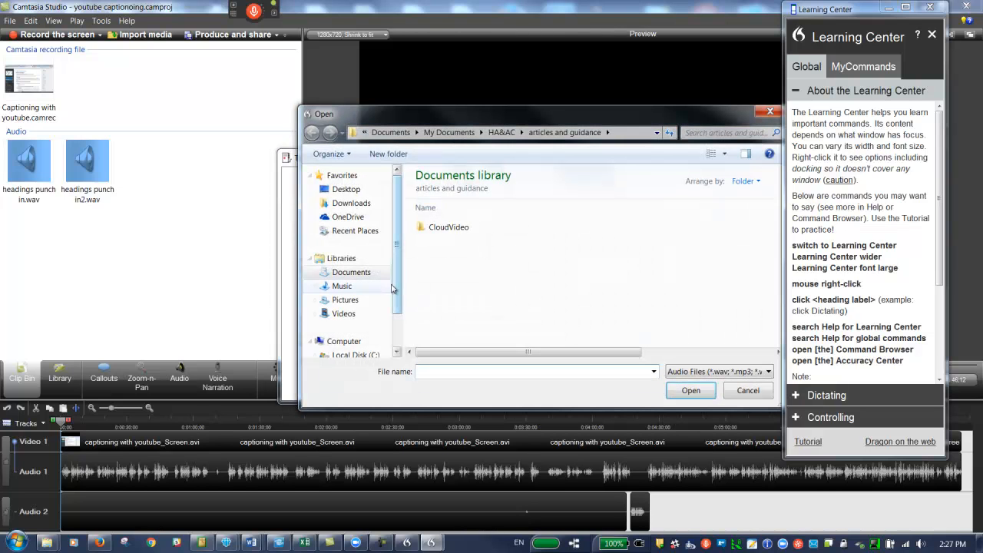
click(444, 133)
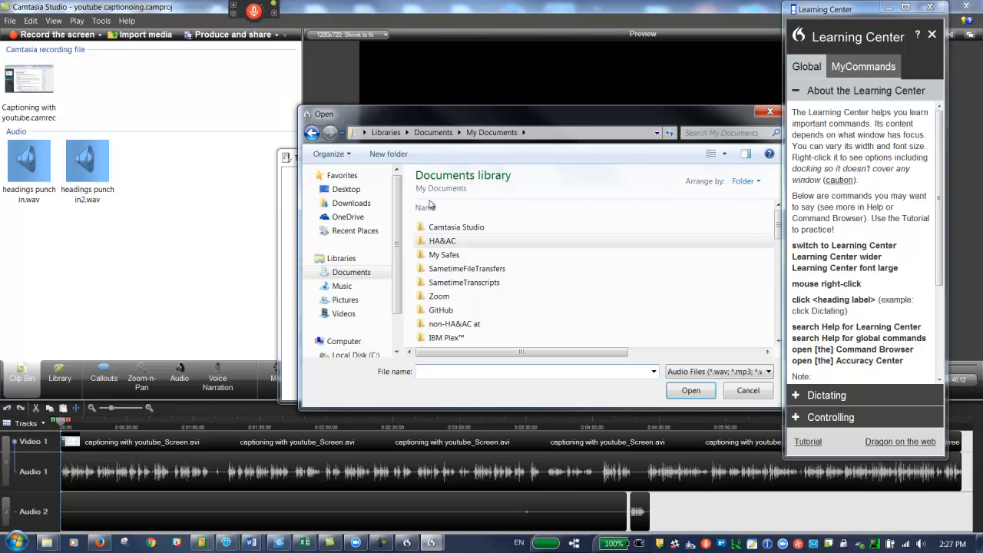
double_click(449, 228)
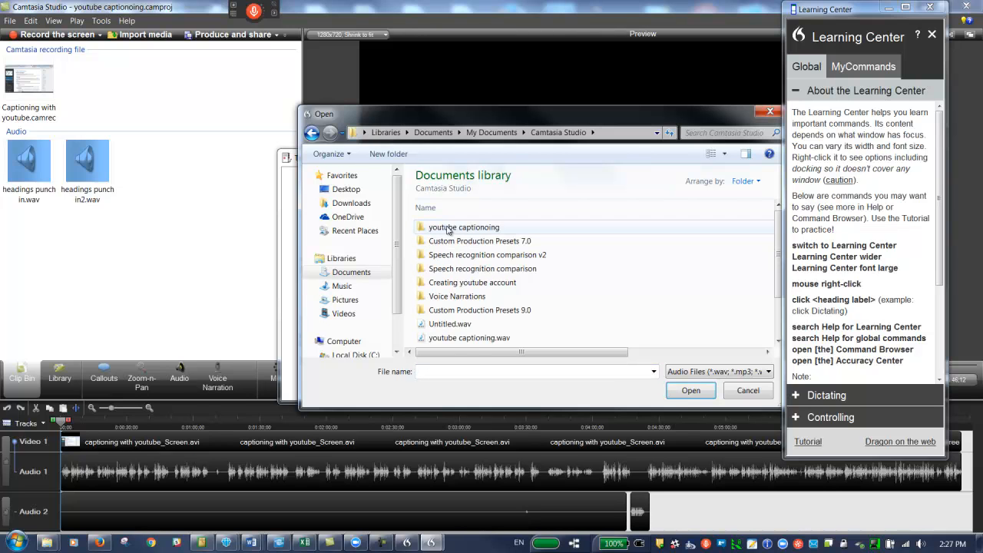
click(471, 343)
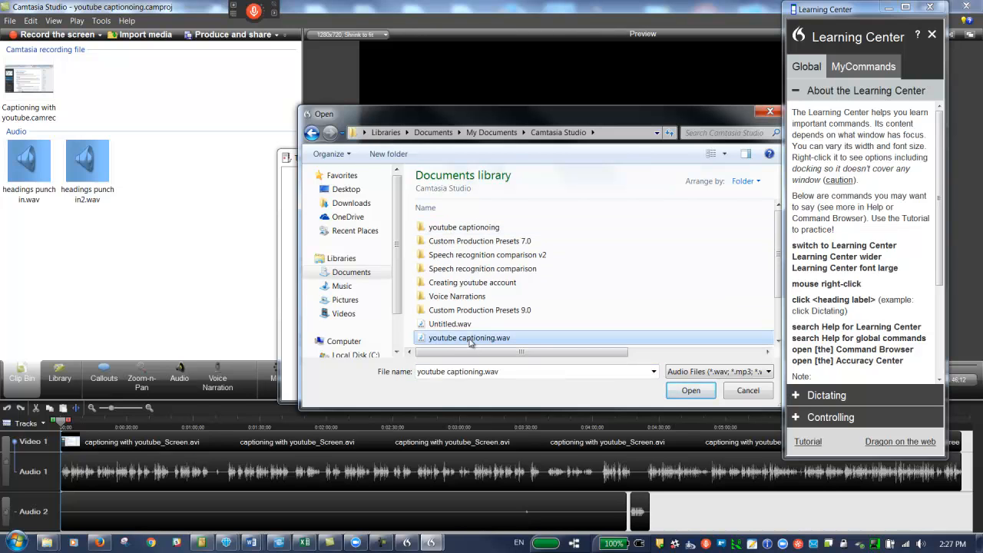
click(687, 392)
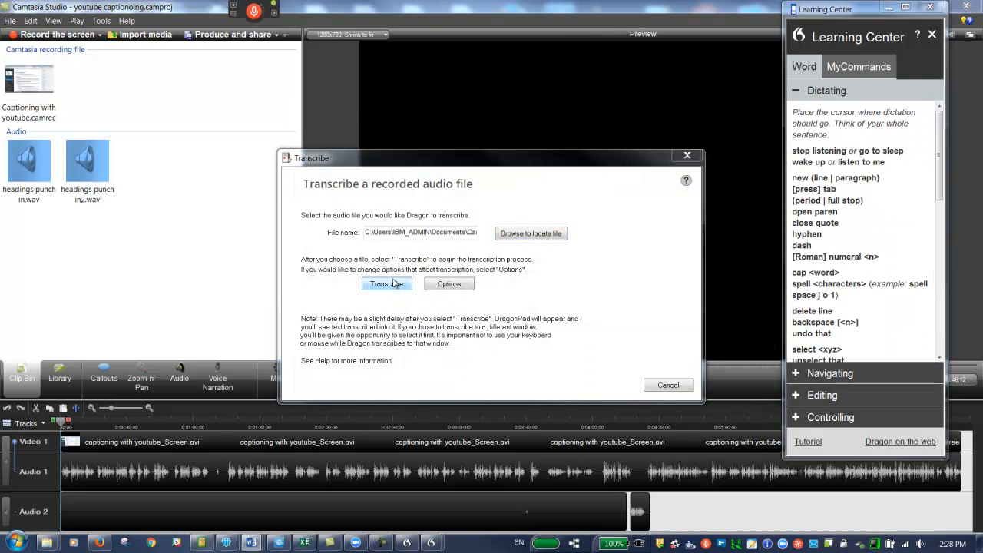
click(391, 283)
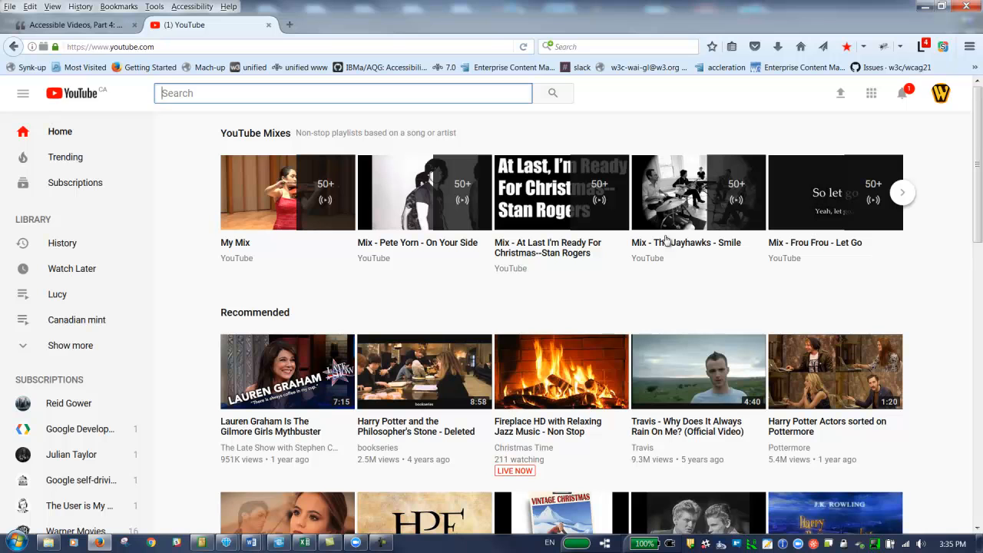
Step: Open the subtitles and closed captions page of the "youtube captioning" video through YouTube's Creator Studio
click(941, 102)
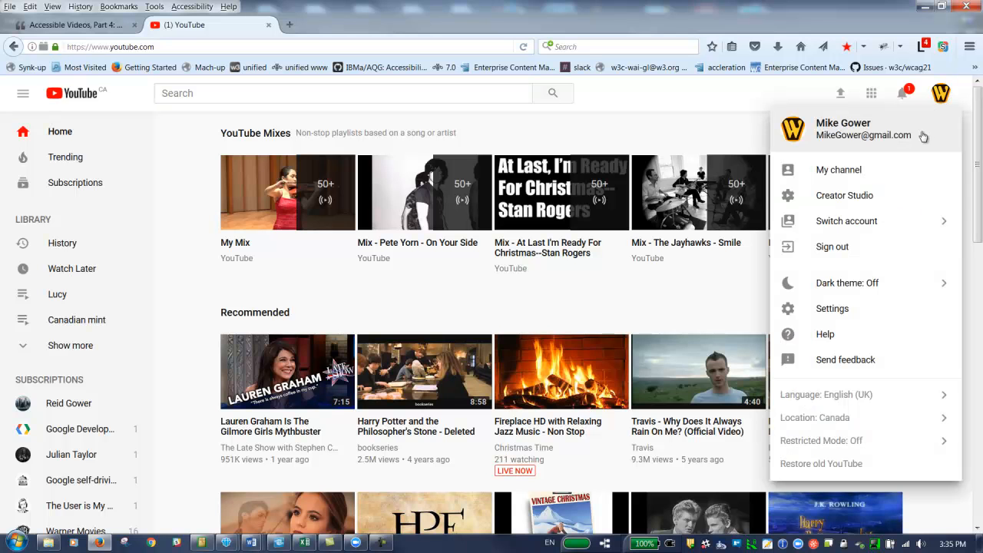
click(844, 196)
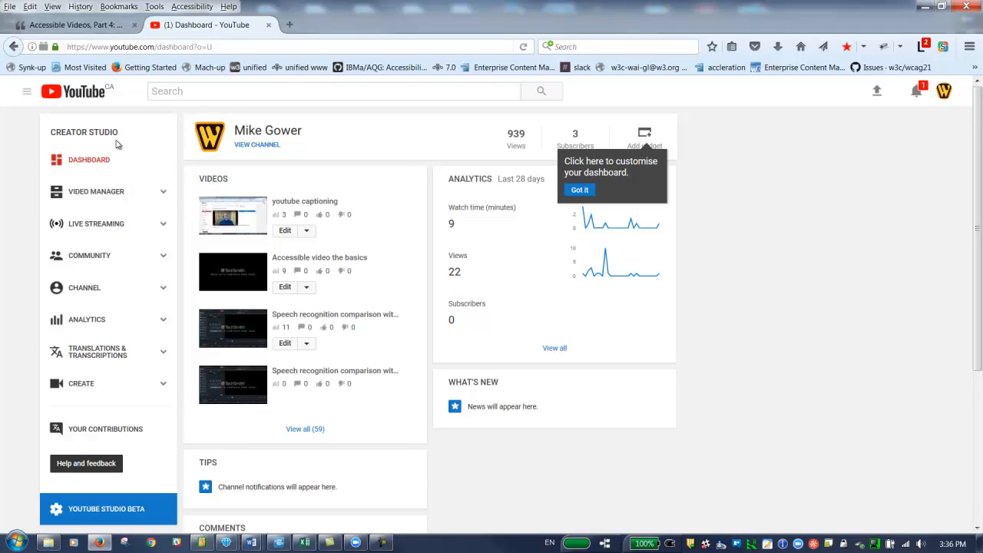
click(102, 197)
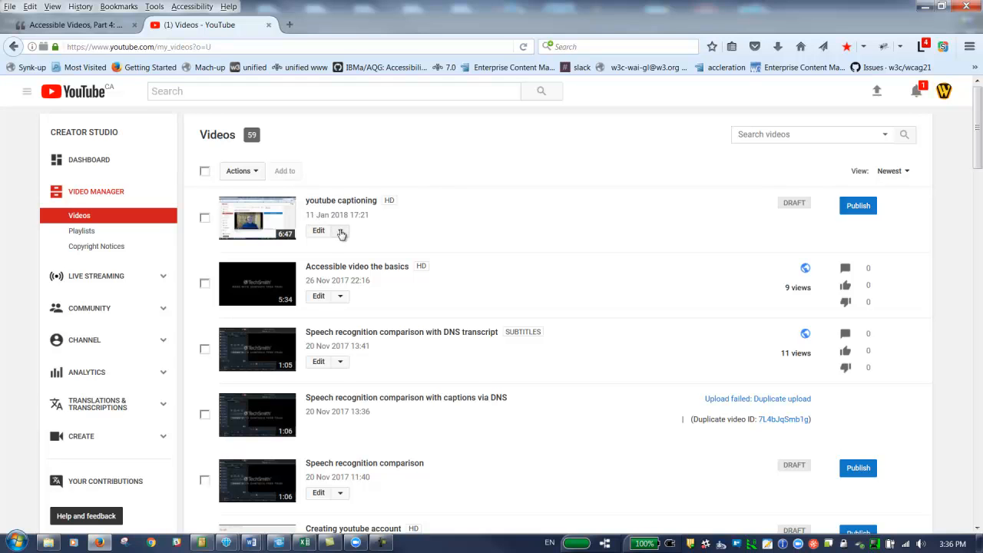
click(341, 232)
click(347, 331)
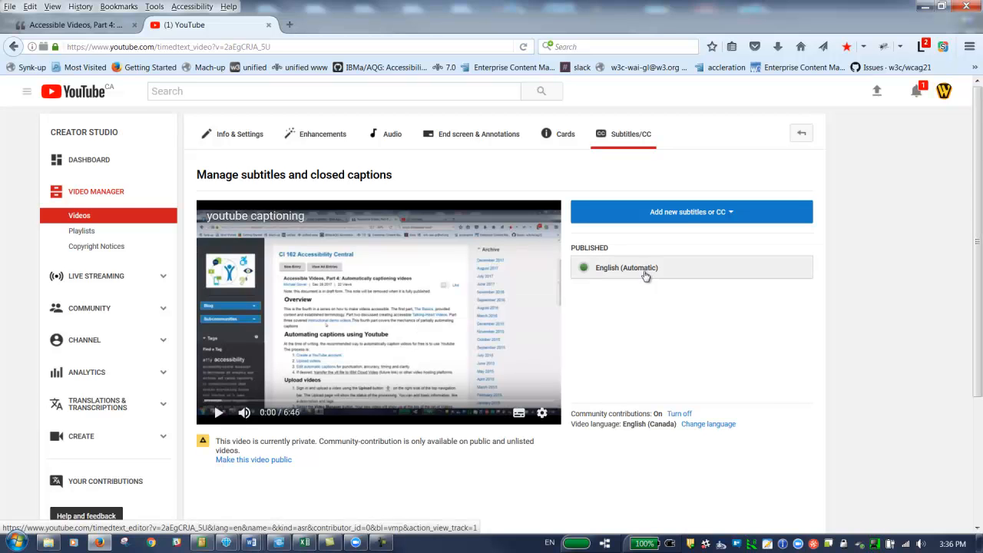
Step: Add new English subtitles to the video using the Transcribe and auto-sync method
click(693, 215)
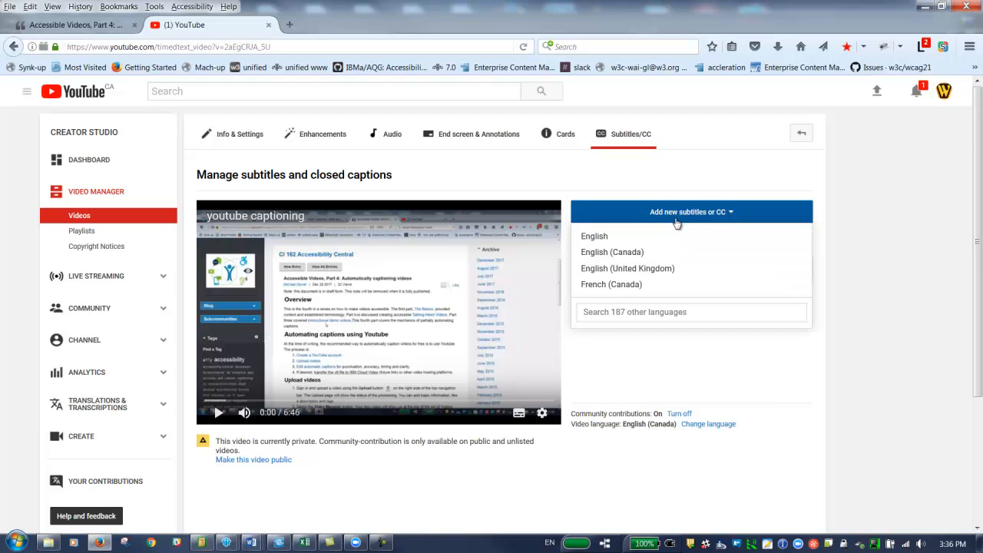
click(624, 238)
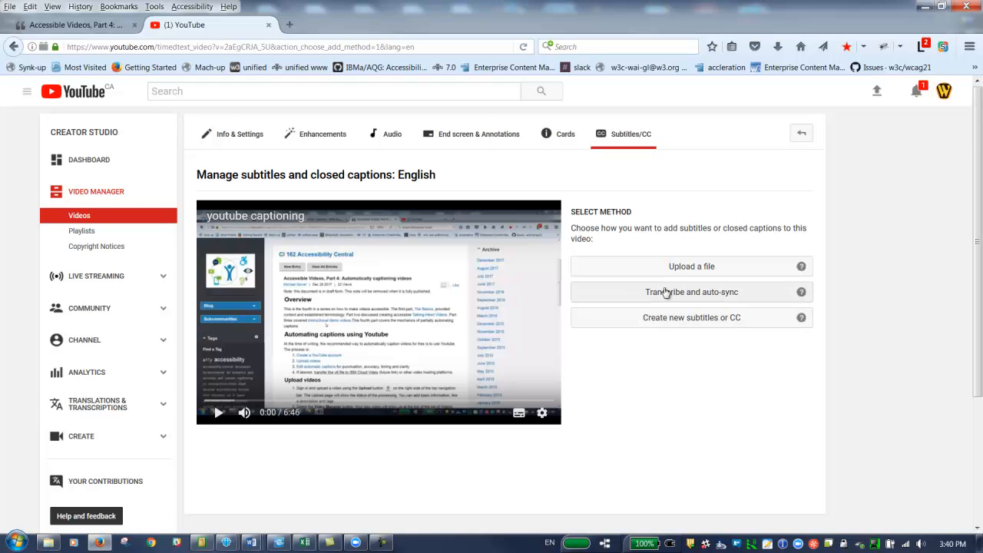
click(669, 295)
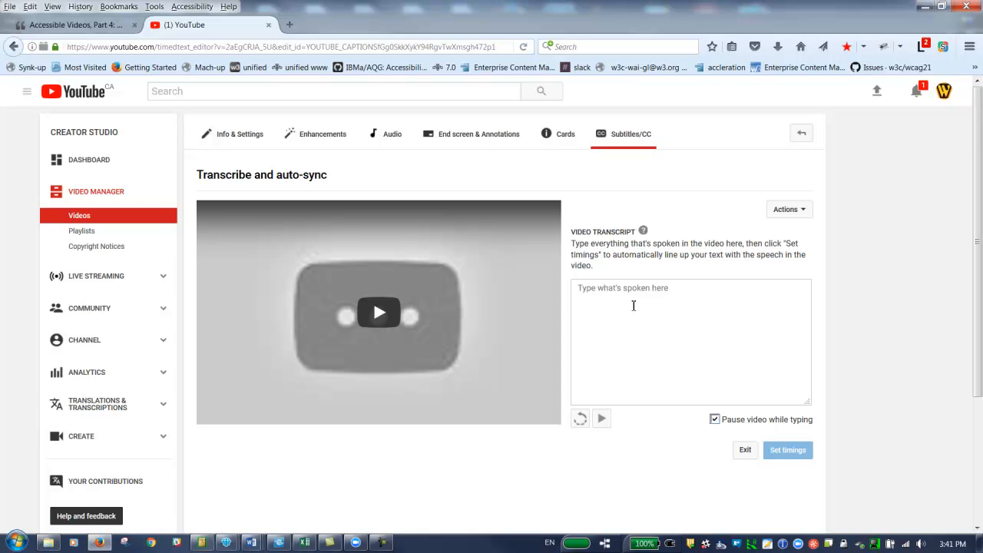
Step: Paste the prepared tutorial transcript into the video transcript and set its timings automatically
key(alt+Tab)
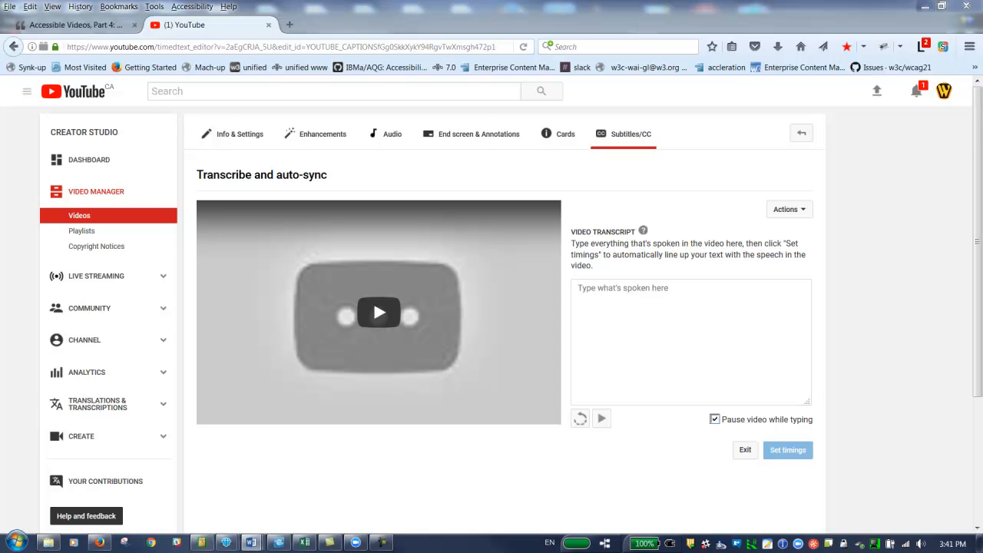
click(750, 319)
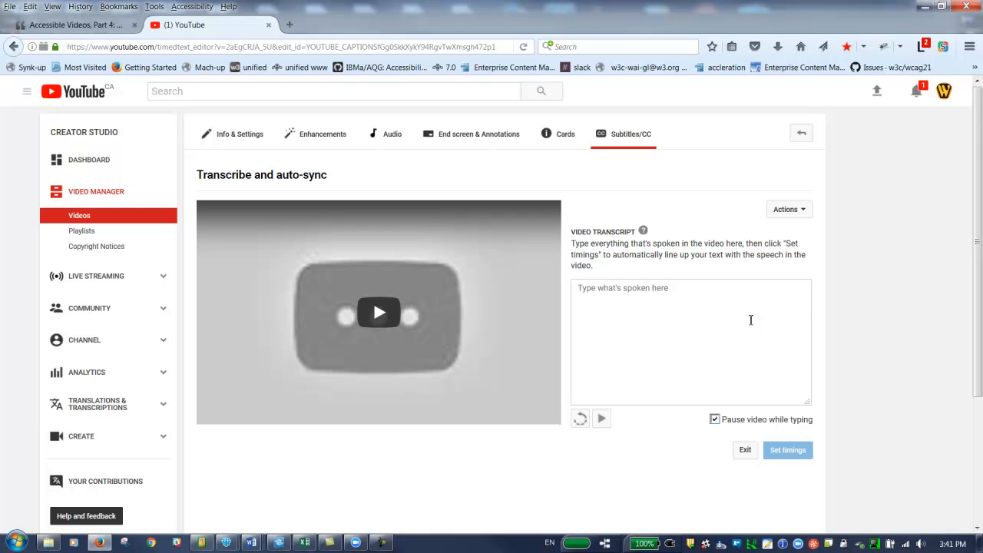
key(ctrl+v)
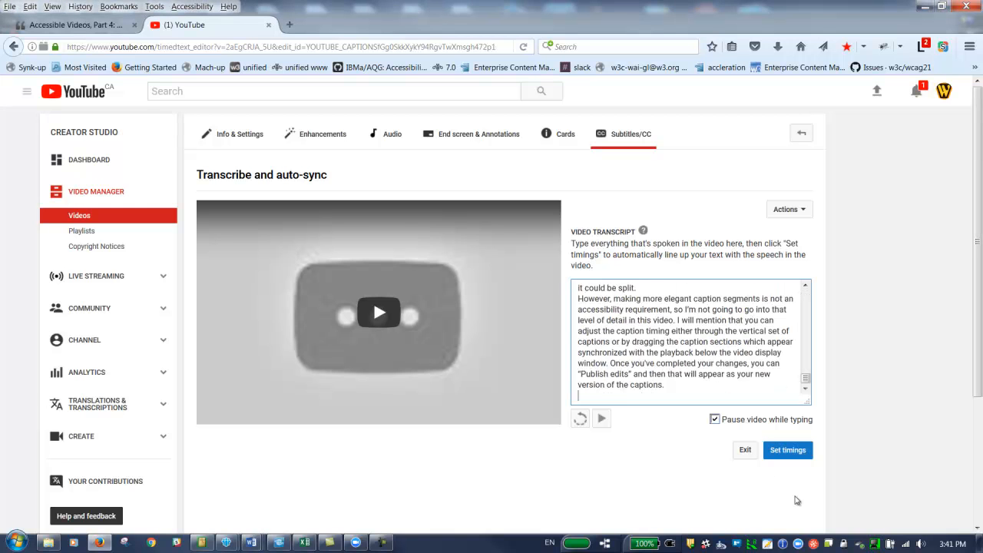
drag(806, 381, 807, 292)
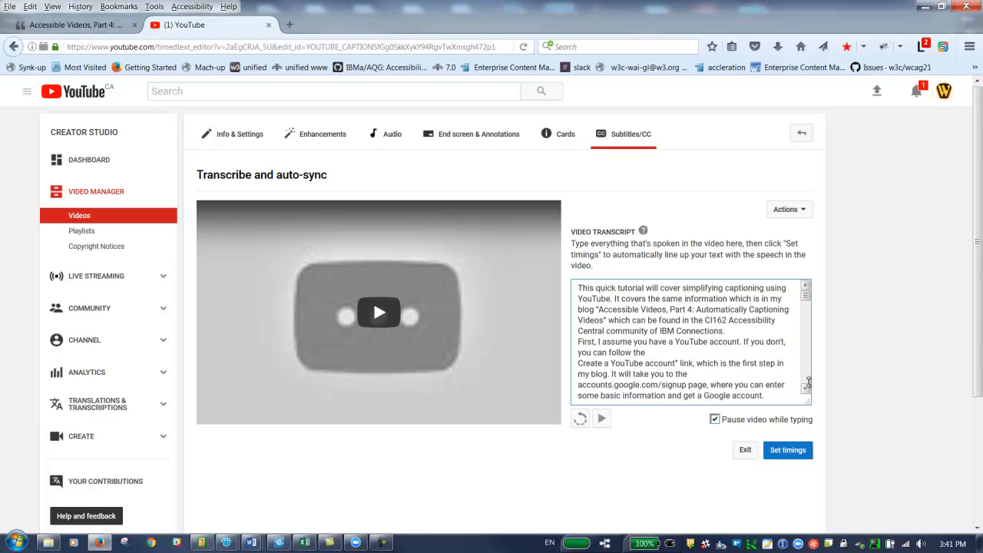
click(798, 451)
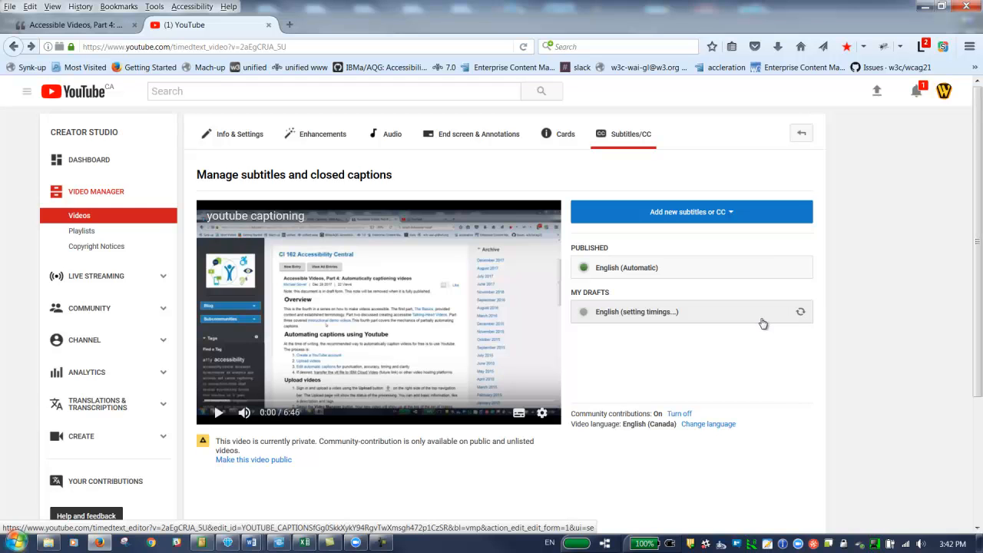
Step: Review the timed caption segments in the English draft and save the changes
click(801, 316)
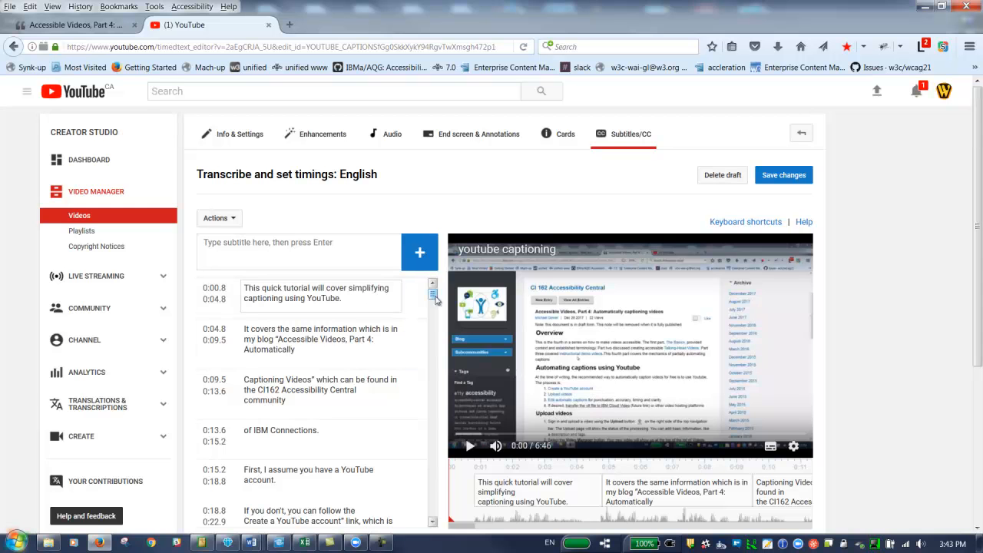
scroll(435, 300, down, 5)
scroll(438, 302, up, 4)
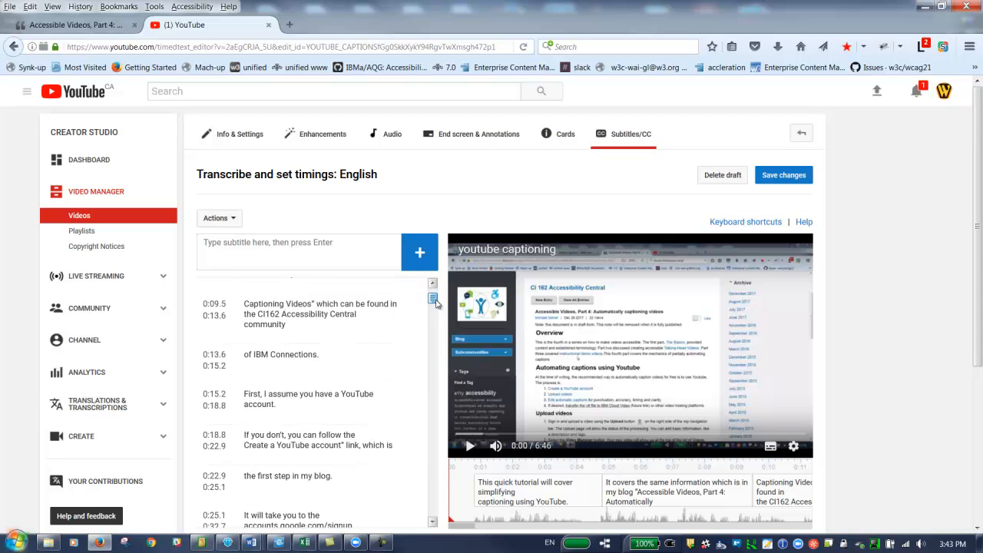
scroll(437, 300, up, 1)
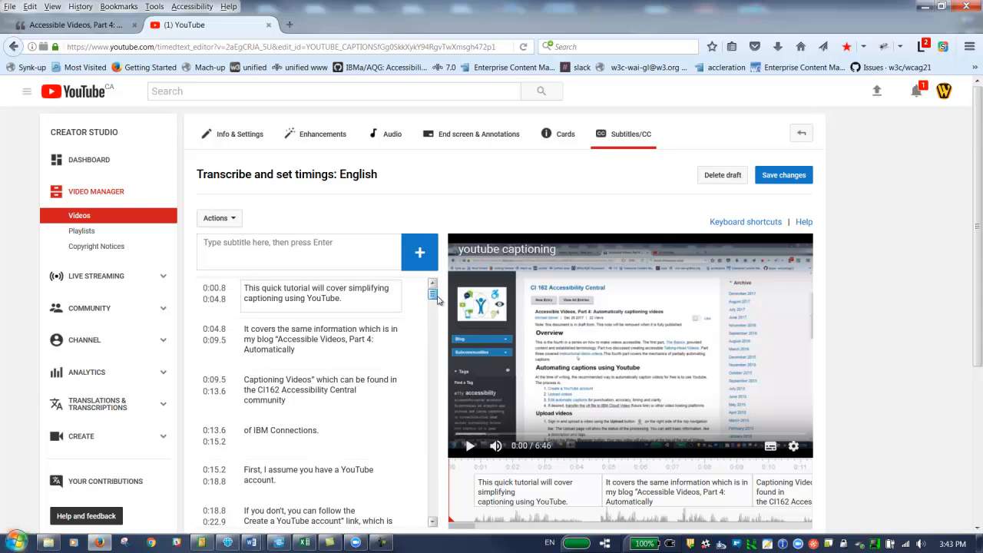
drag(437, 300, 453, 272)
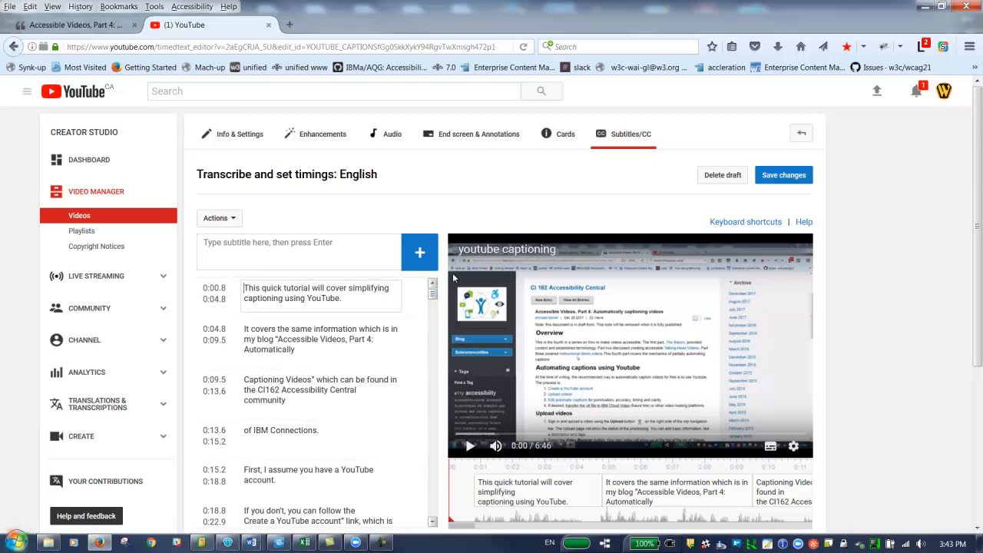
click(770, 185)
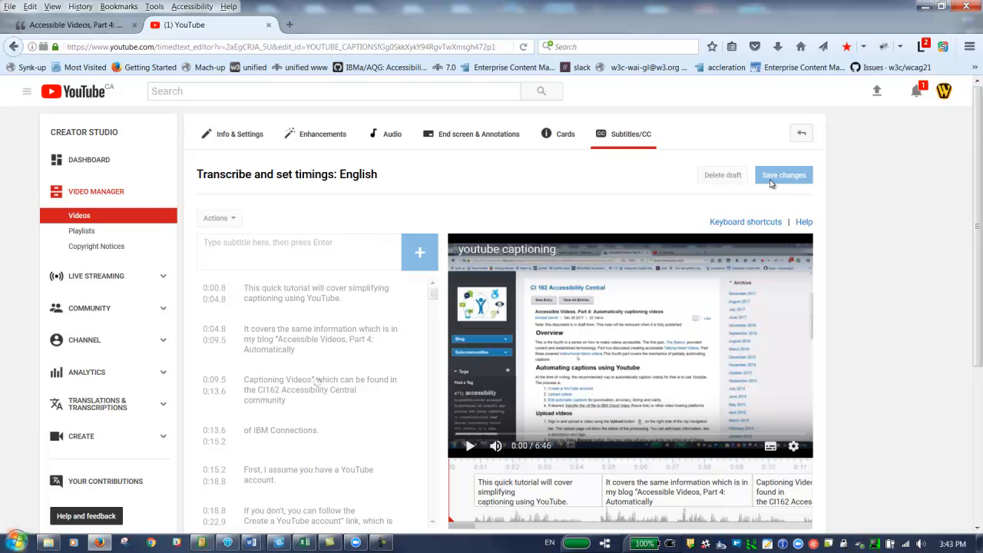